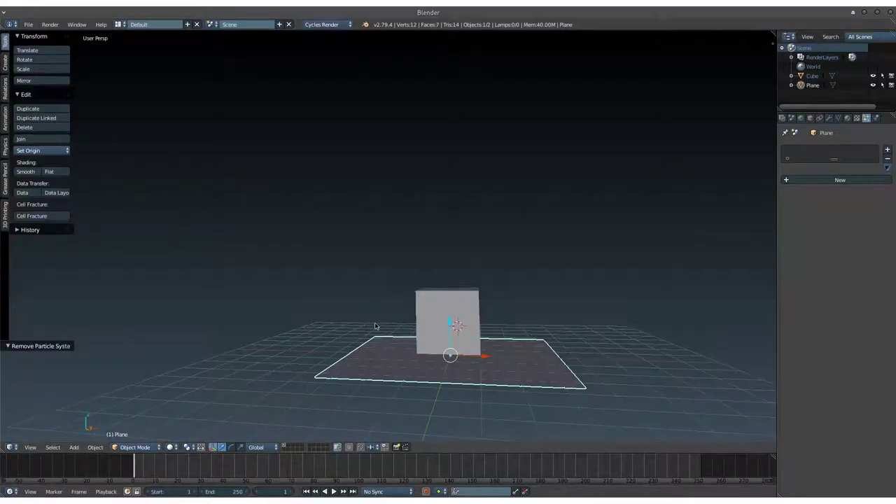
# Step: Add a new 1000-particle system to the Plane and set its Gravity field weight to 0
pyautogui.moveTo(379, 324)
pyautogui.mouseDown(button='middle')
pyautogui.moveTo(420, 272)
pyautogui.moveTo(427, 283)
pyautogui.moveTo(432, 259)
pyautogui.moveTo(428, 284)
pyautogui.mouseUp(button='middle')
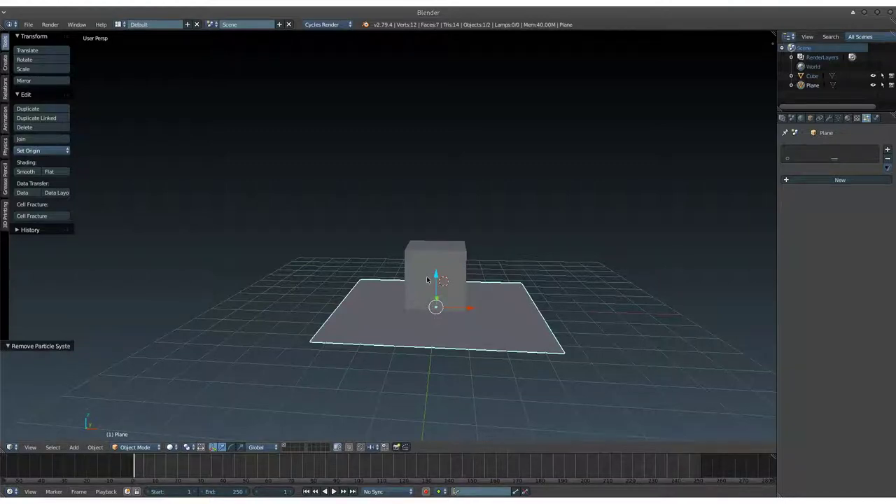
pyautogui.moveTo(425, 288)
pyautogui.mouseDown(button='middle')
pyautogui.moveTo(444, 271)
pyautogui.moveTo(425, 257)
pyautogui.mouseUp(button='middle')
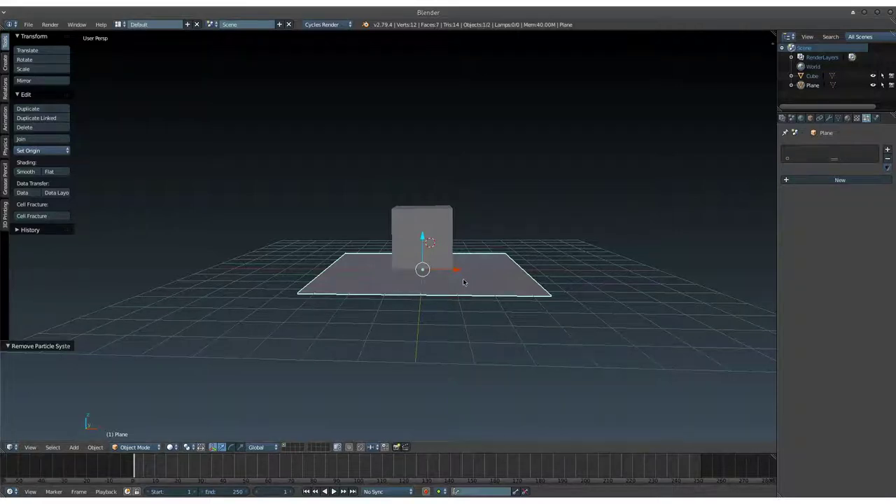
pyautogui.click(855, 182)
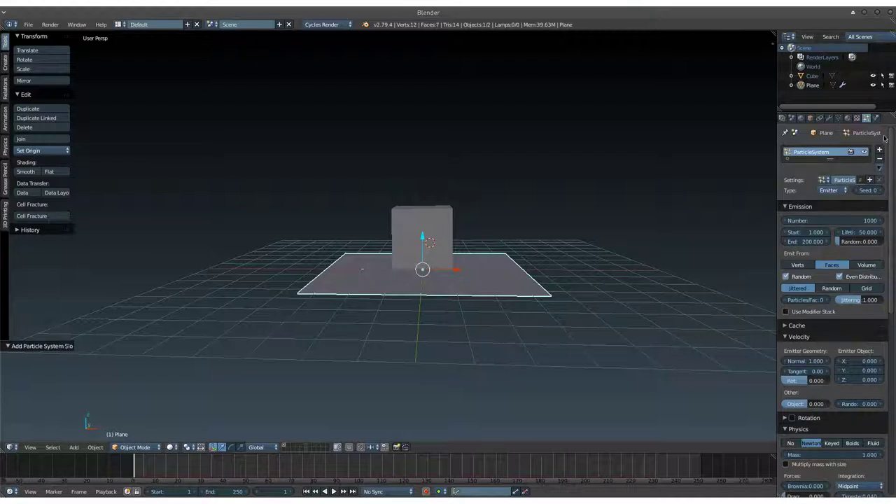
pyautogui.scroll(-5, 872, 231)
pyautogui.scroll(-5, 859, 308)
pyautogui.scroll(-3, 853, 359)
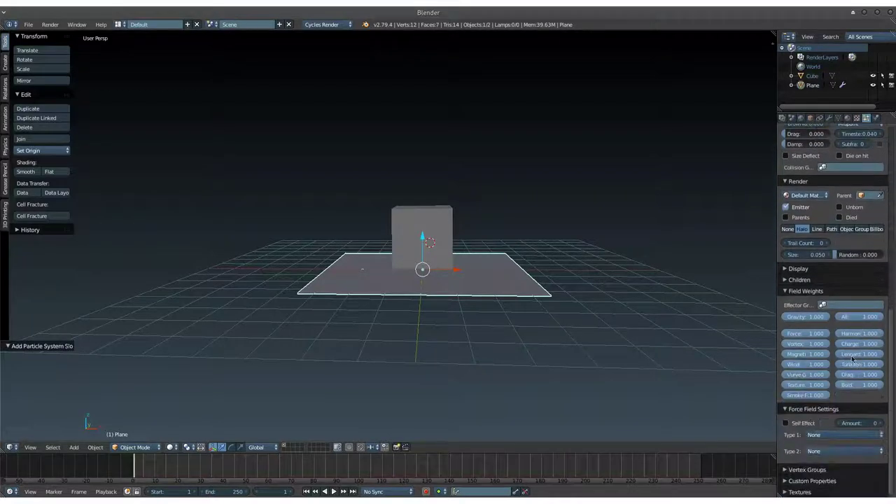
pyautogui.click(810, 317)
pyautogui.write('0')
pyautogui.press('Return')
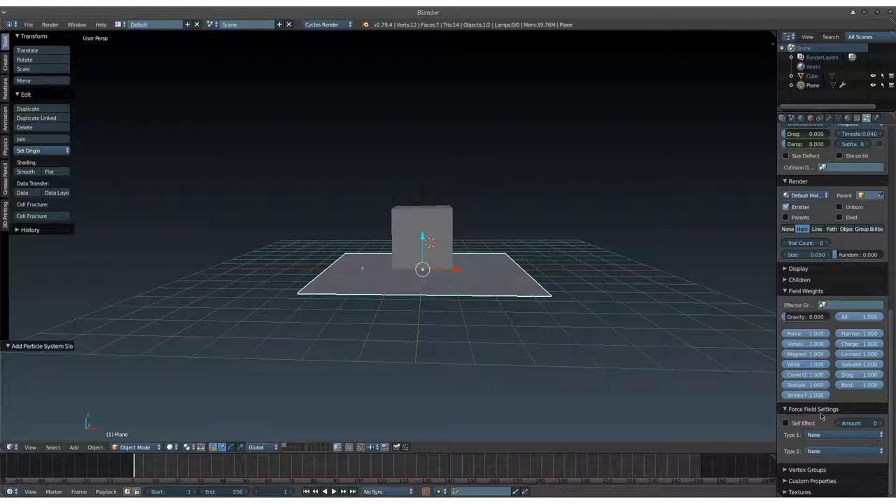
# Step: Give the plane's particles a Charge force field, adjust its strength, and play the animation
pyautogui.click(820, 437)
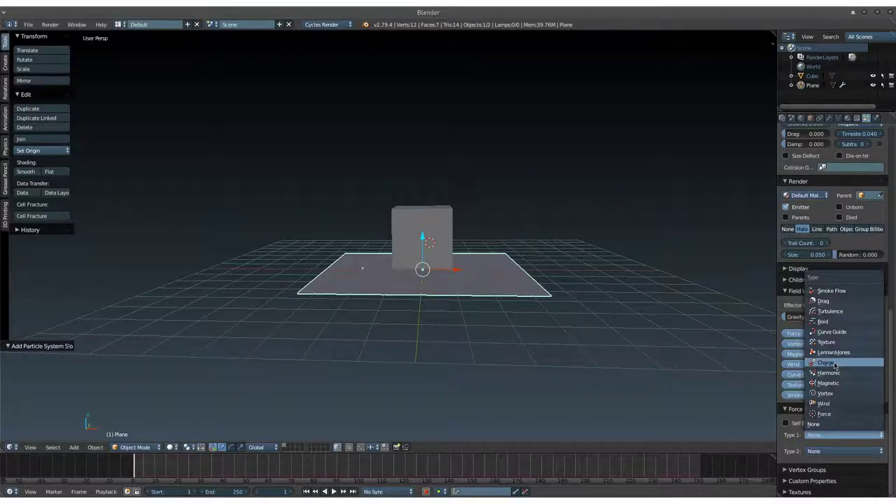
pyautogui.click(835, 364)
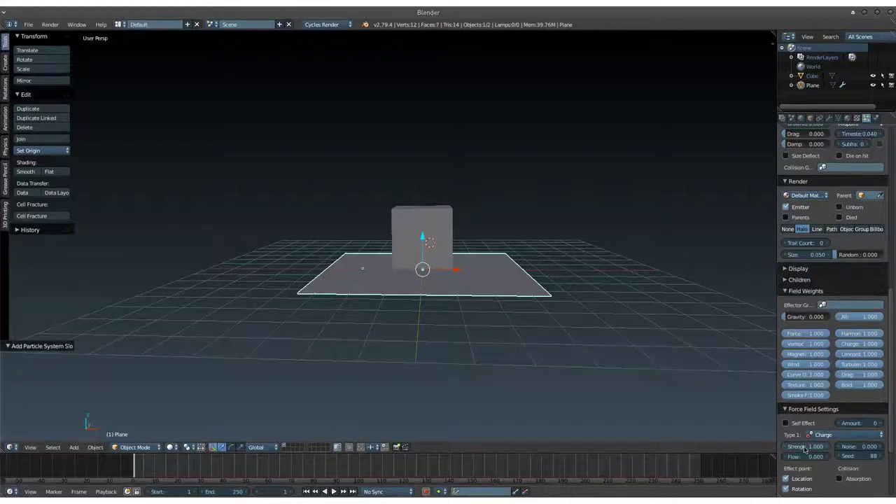
pyautogui.click(807, 448)
pyautogui.press('BackSpace')
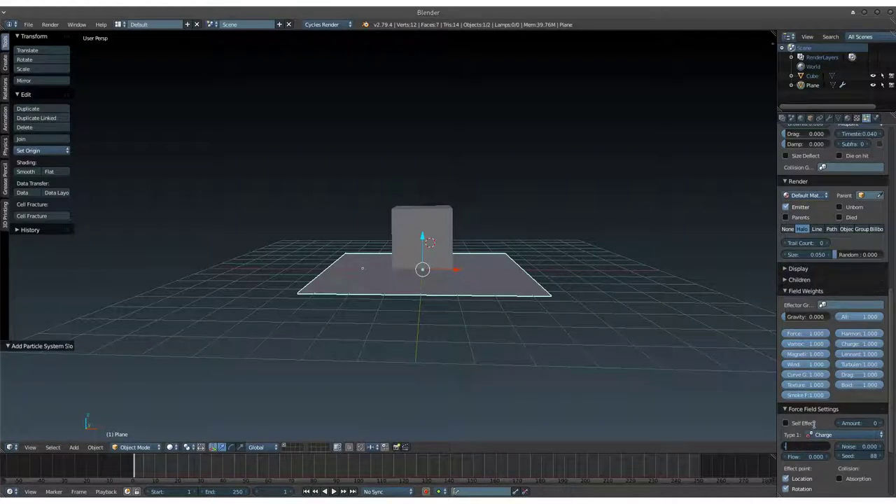
pyautogui.write('-1')
pyautogui.press('Return')
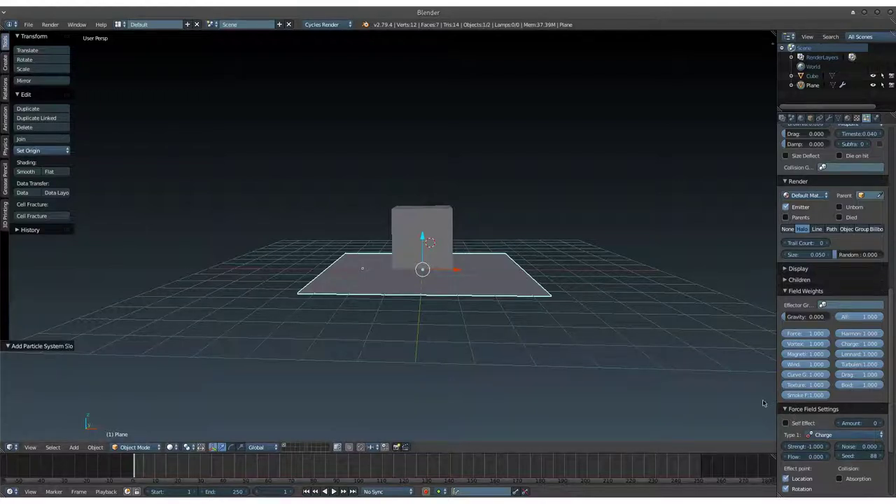
pyautogui.hotkey('alt', 'a')
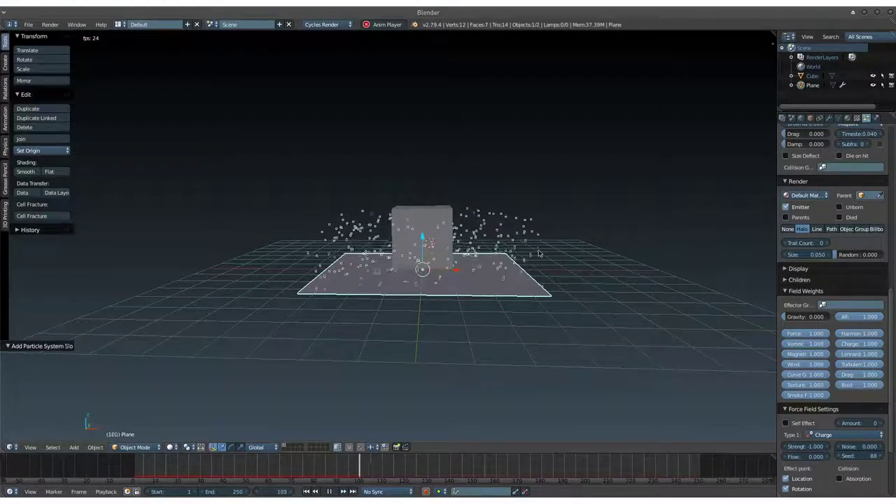
# Step: Stop playback and raise the particle Emission Lifetime from 50 to 250
pyautogui.press('Escape')
pyautogui.scroll(5, 891, 146)
pyautogui.scroll(5, 891, 168)
pyautogui.click(844, 183)
pyautogui.write('250')
pyautogui.press('Return')
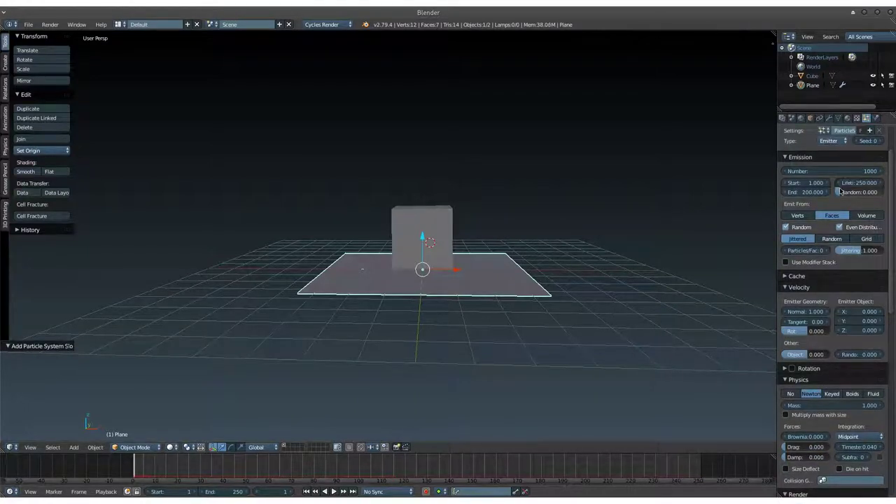
# Step: Preview the longer-lived particles, rewind to frame 1, and select the Cube
pyautogui.hotkey('alt', 'a')
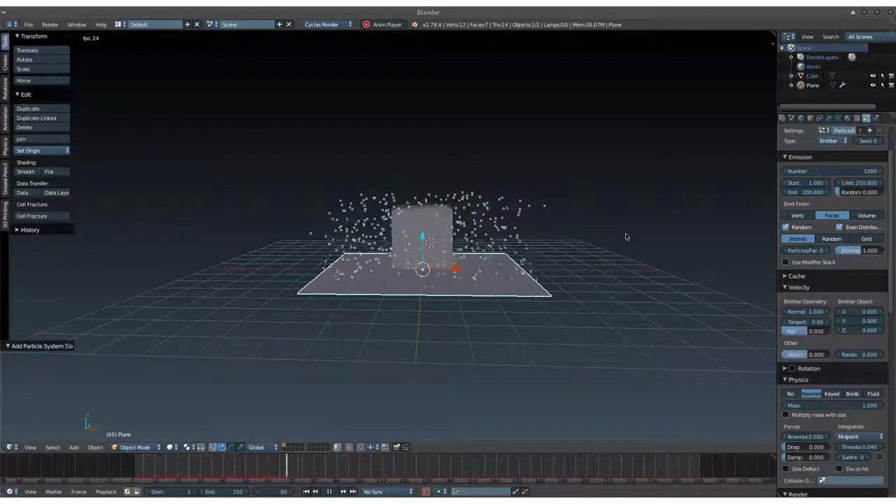
pyautogui.press('Escape')
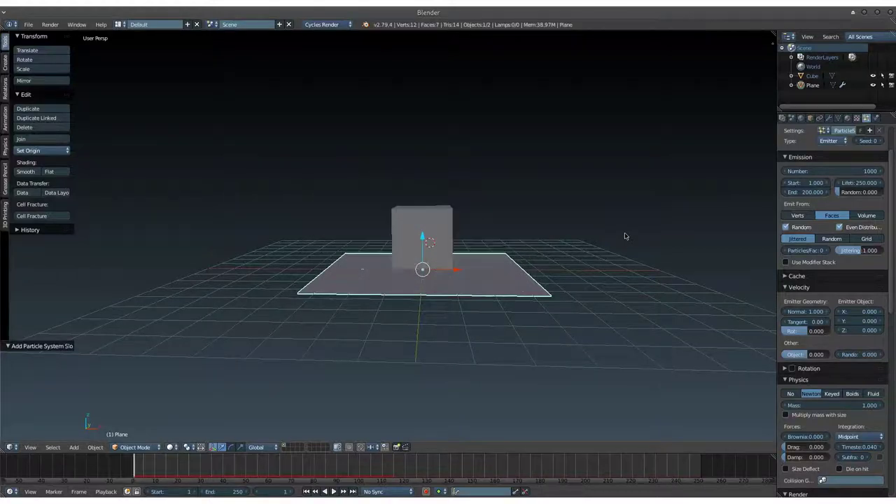
pyautogui.rightClick(440, 230)
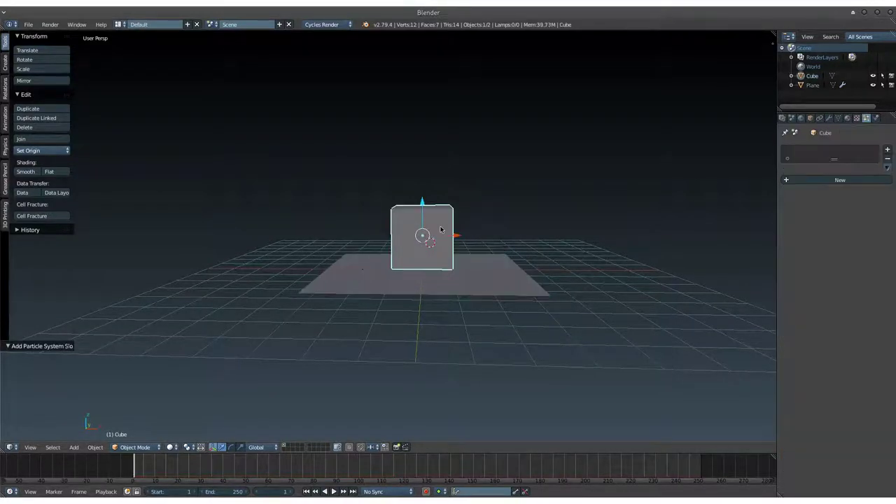
# Step: Make the Cube a Charge force field in Physics properties, then reselect the Plane
pyautogui.click(875, 118)
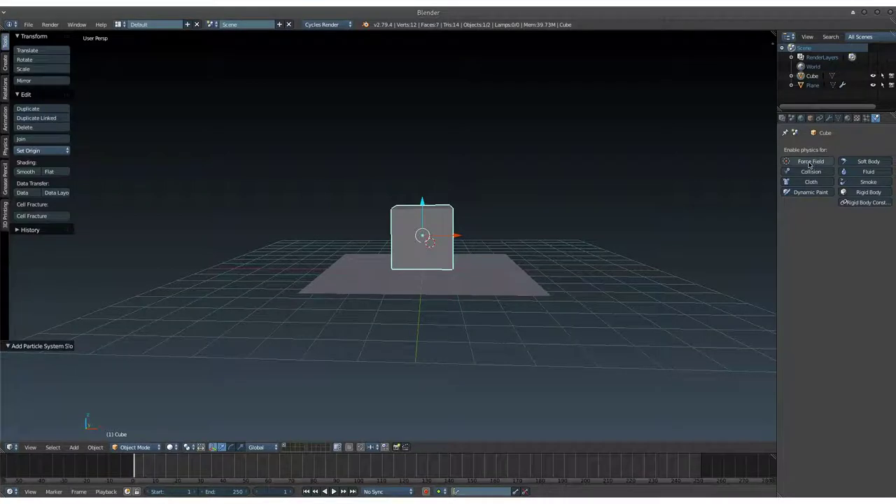
pyautogui.click(811, 162)
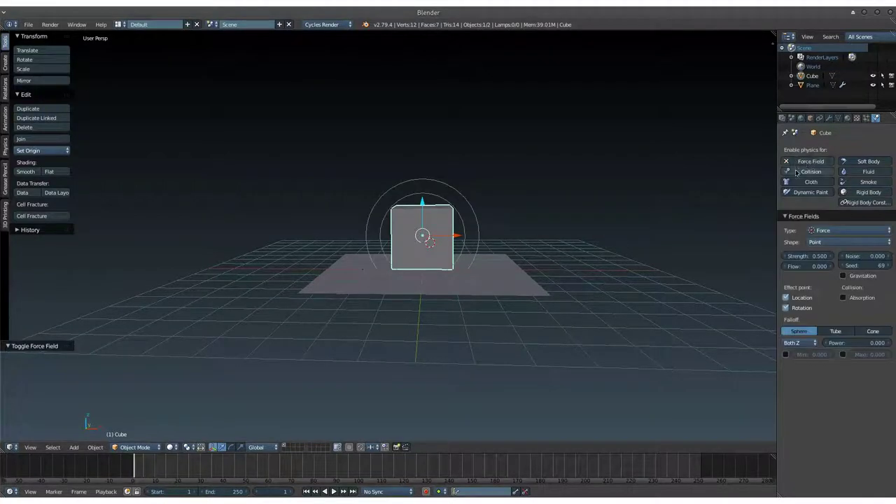
pyautogui.click(827, 233)
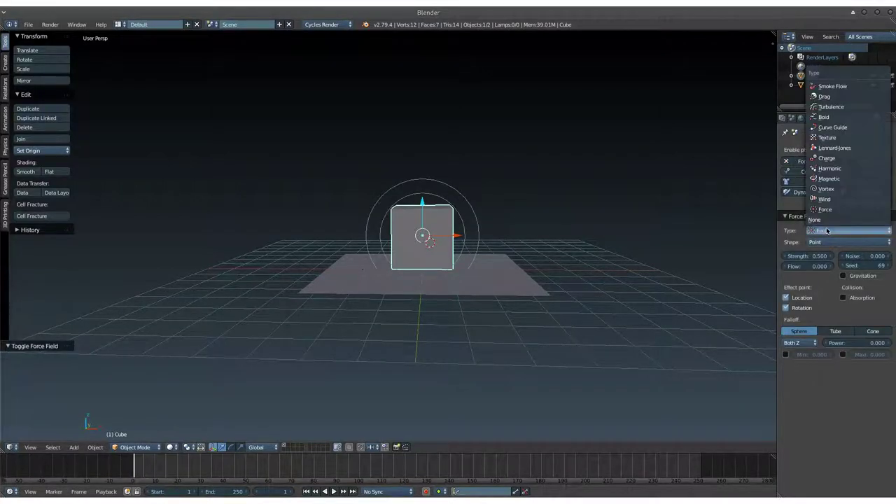
pyautogui.click(830, 159)
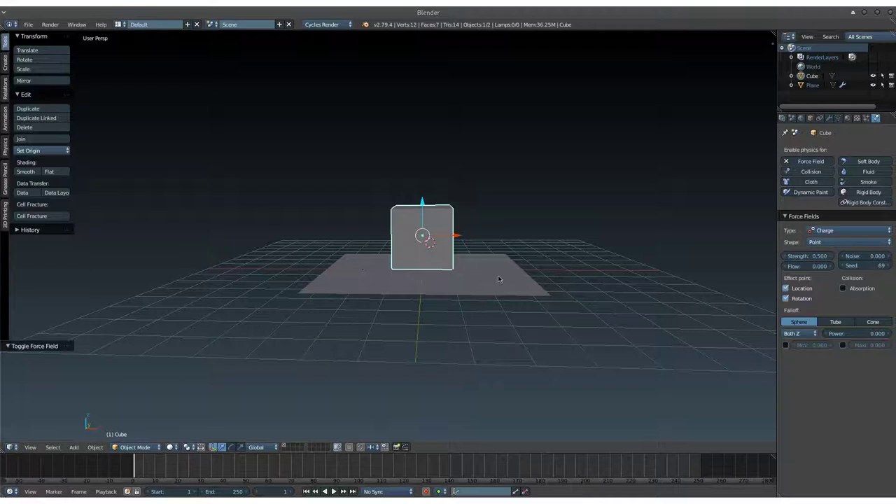
pyautogui.moveTo(499, 280); pyautogui.dragTo(554, 259, button='right')
pyautogui.press('Escape')
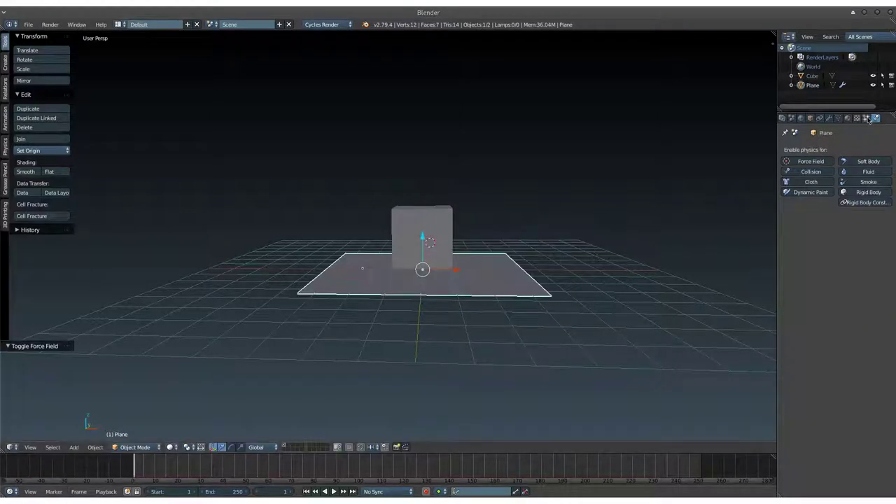
# Step: Scroll down through the Plane's particle settings to review them
pyautogui.click(867, 118)
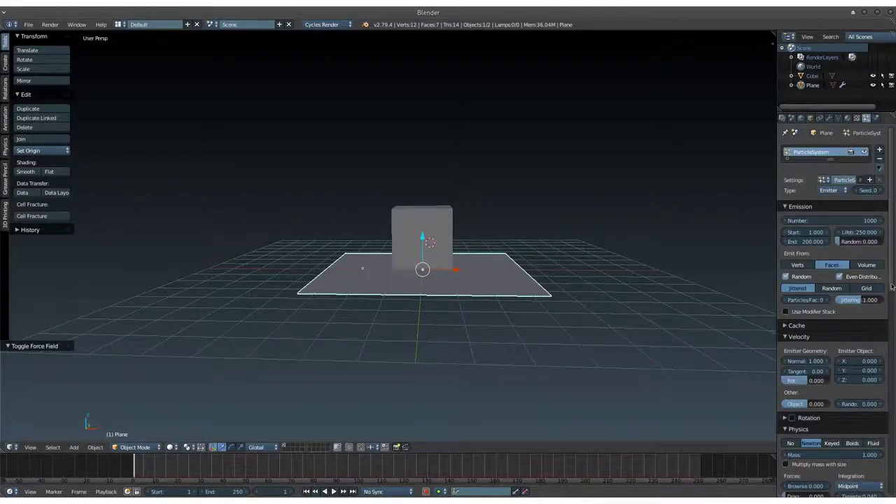
pyautogui.scroll(-5, 883, 315)
pyautogui.scroll(-5, 868, 364)
pyautogui.scroll(-5, 854, 413)
pyautogui.scroll(-5, 835, 454)
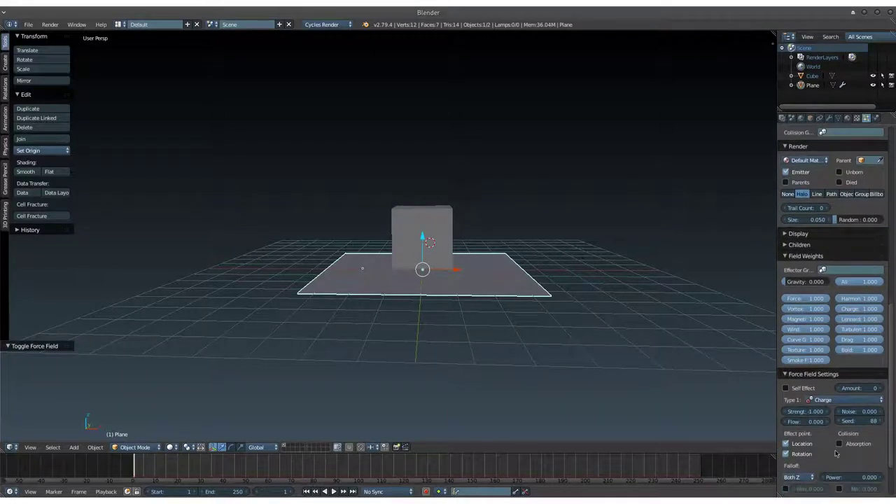
# Step: Raise the cube's Charge force field strength to 1, then reselect the plane
pyautogui.rightClick(443, 224)
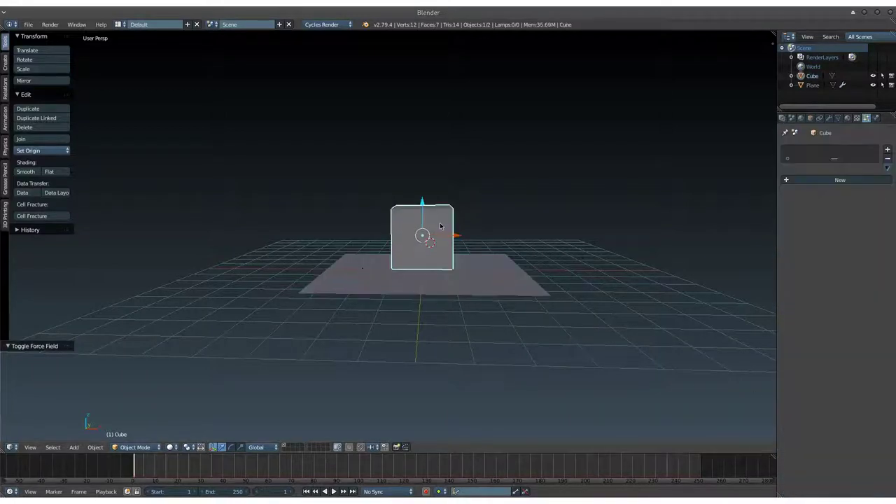
pyautogui.click(876, 119)
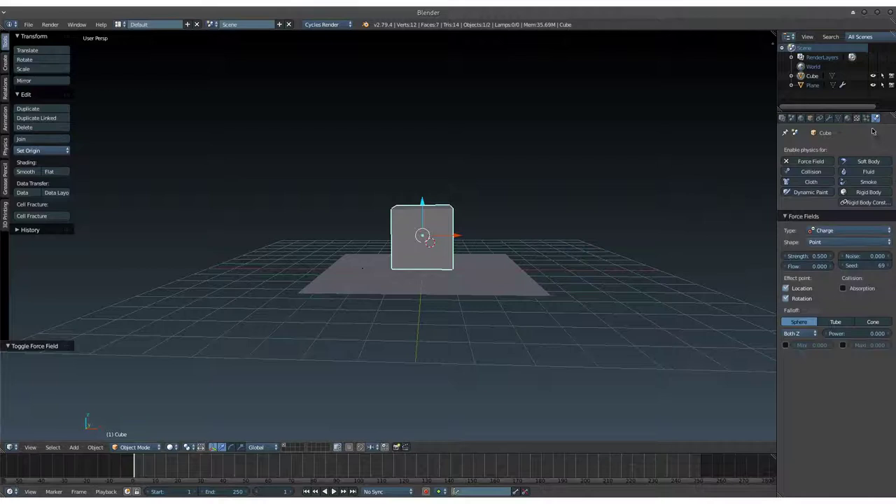
pyautogui.click(806, 257)
pyautogui.write('1')
pyautogui.press('Return')
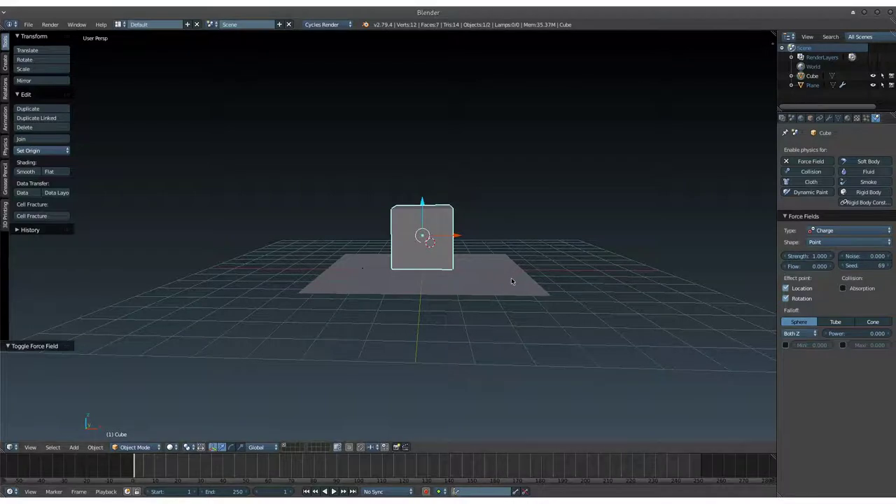
pyautogui.rightClick(509, 282)
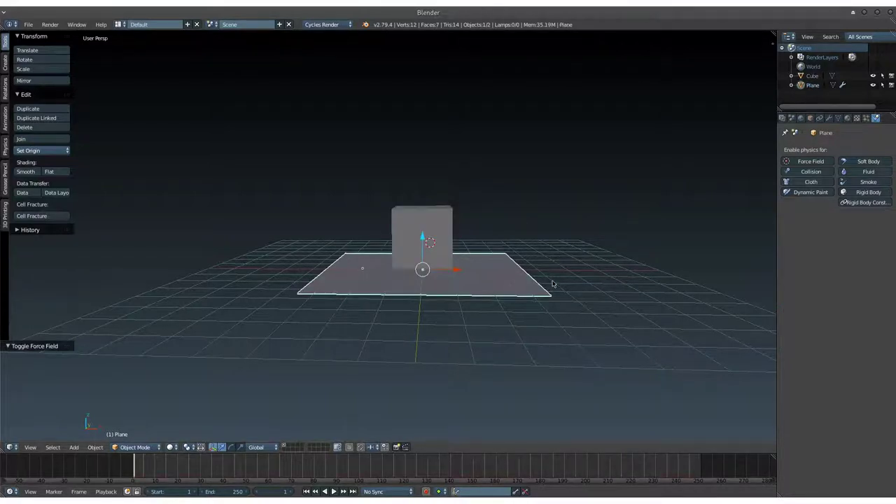
# Step: Play the particle animation, reselect the cube, and zoom in with a downward-tilted view
pyautogui.hotkey('alt', 'a')
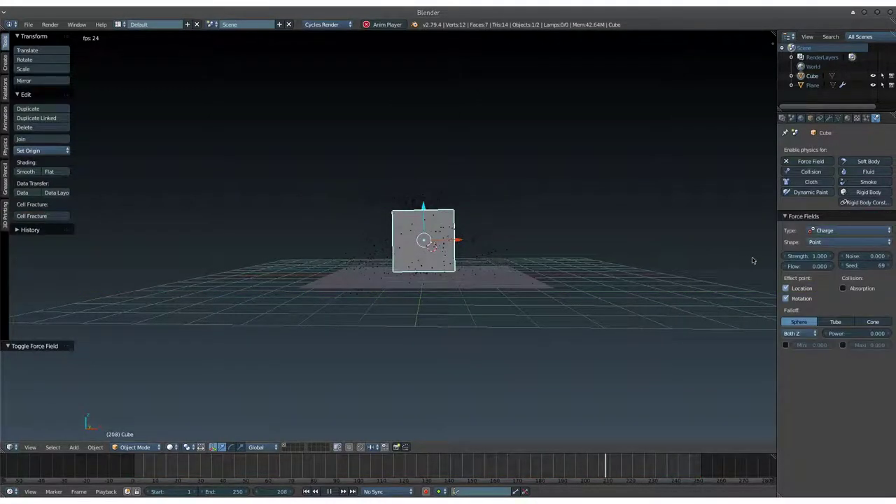
pyautogui.rightClick(502, 291)
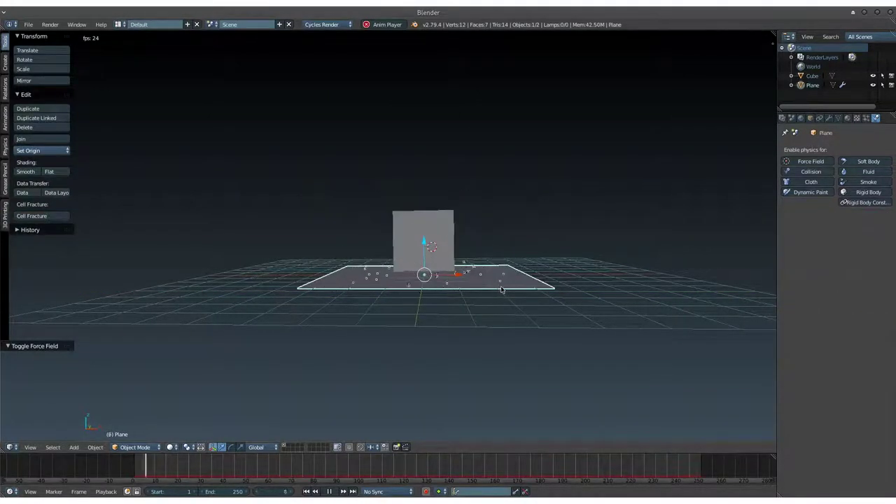
pyautogui.rightClick(459, 238)
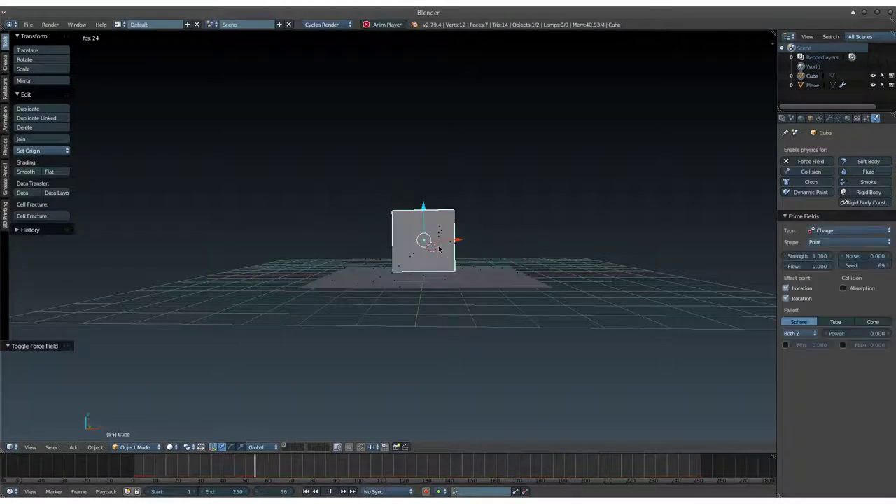
pyautogui.scroll(2, 483, 238)
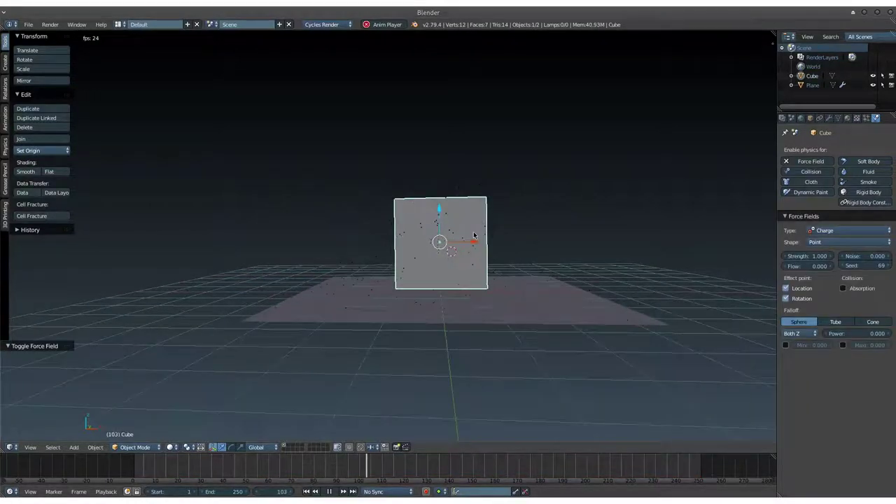
pyautogui.moveTo(474, 239)
pyautogui.mouseDown(button='middle')
pyautogui.moveTo(469, 285)
pyautogui.moveTo(473, 277)
pyautogui.mouseUp(button='middle')
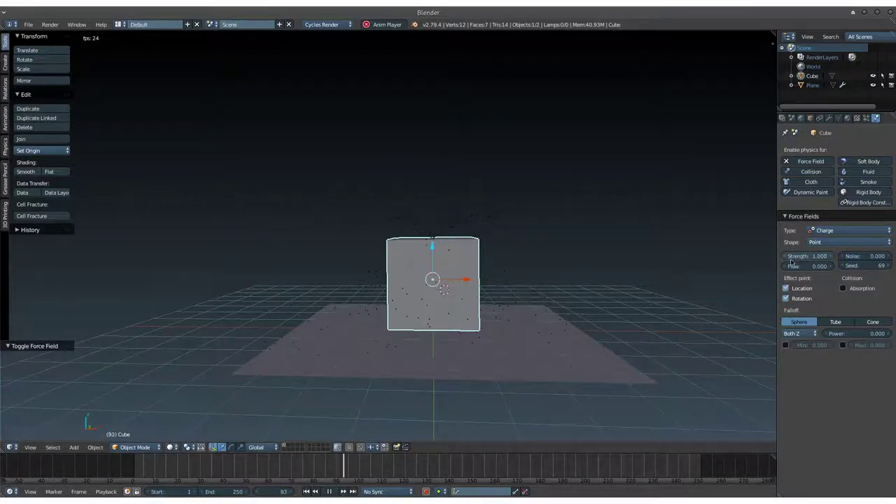
# Step: Lower the cube's Charge strength to 0.5, then 0.2, and select the plane to watch
pyautogui.click(802, 256)
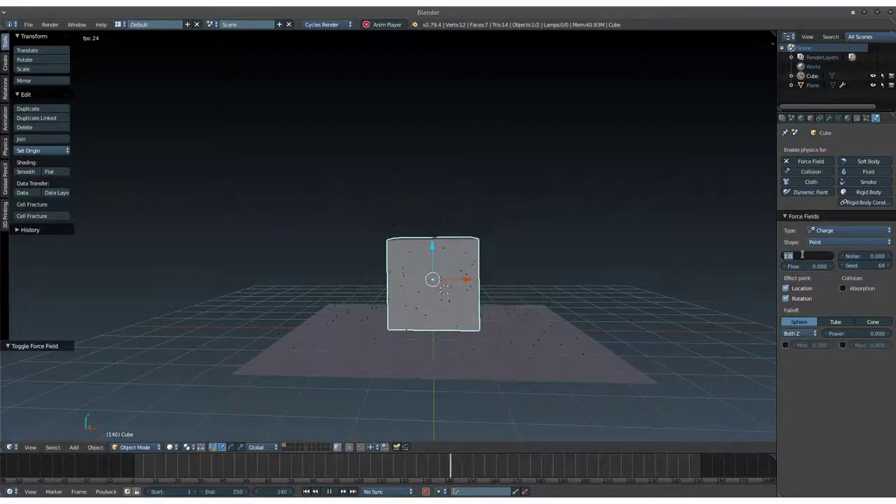
pyautogui.write('5')
pyautogui.press('Return')
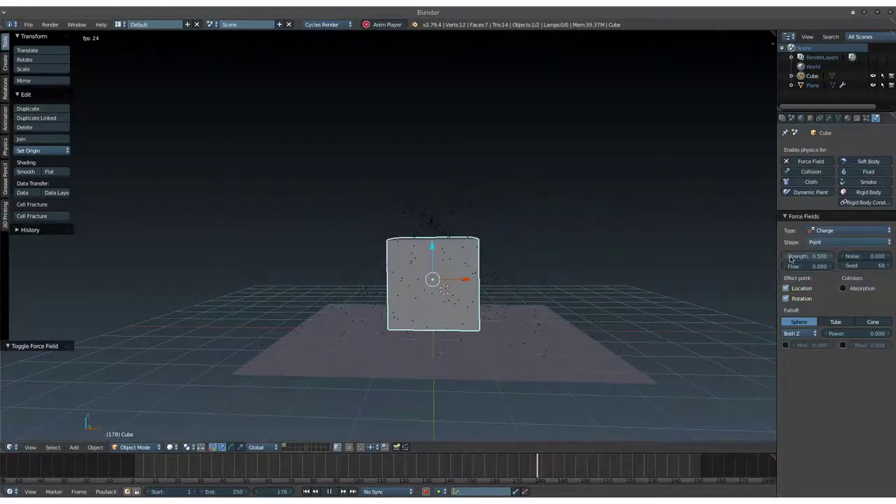
pyautogui.click(791, 258)
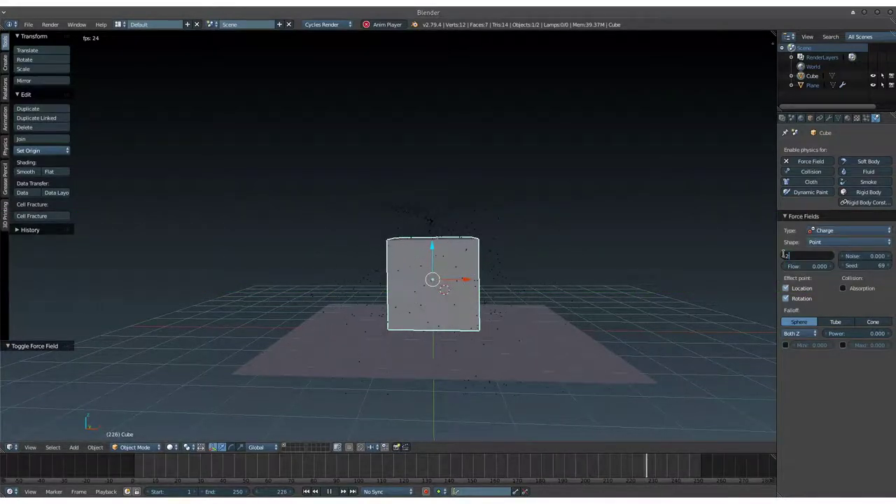
pyautogui.press('Return')
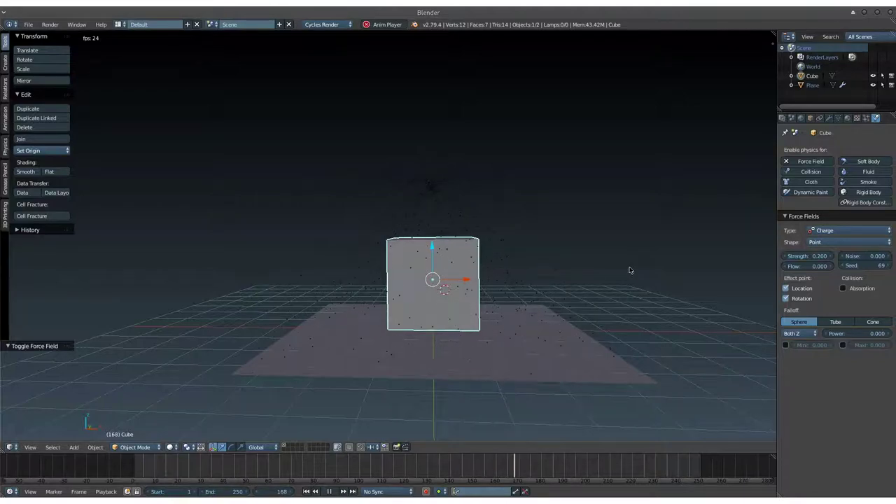
pyautogui.rightClick(557, 345)
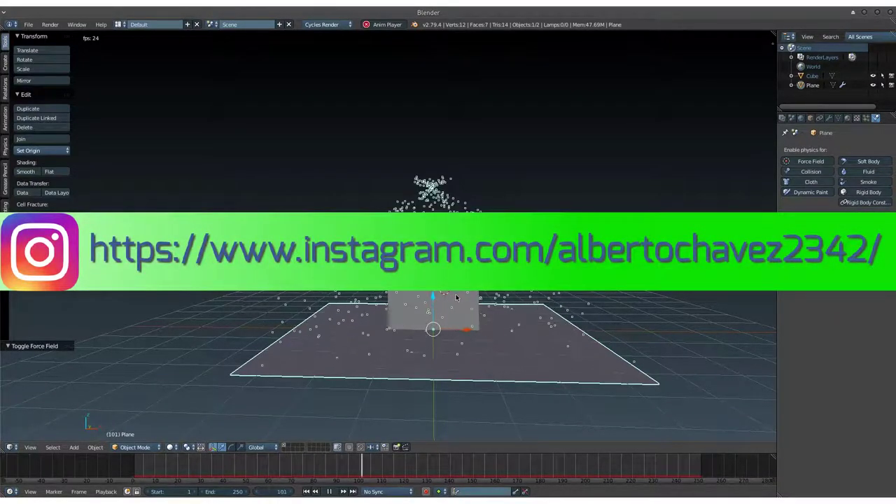
# Step: Set the cube's Charge strength back to 1 and reselect the plane to watch the particles
pyautogui.rightClick(456, 299)
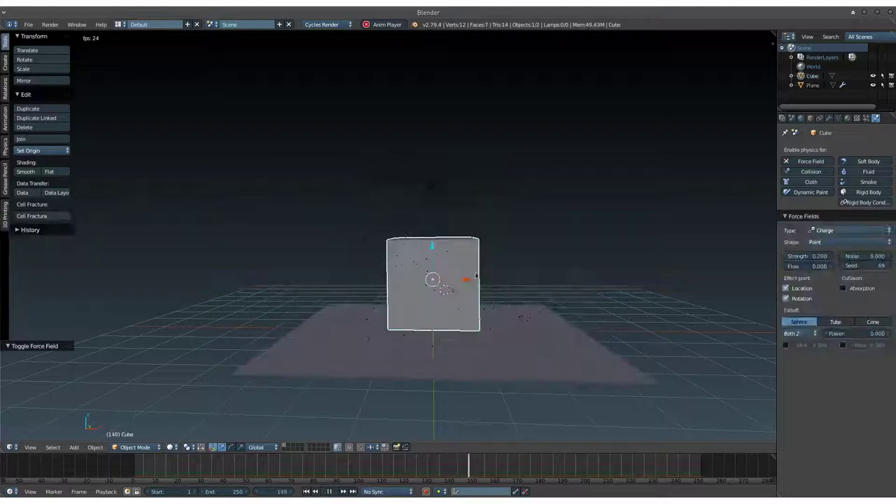
pyautogui.click(805, 256)
pyautogui.write('1')
pyautogui.press('Return')
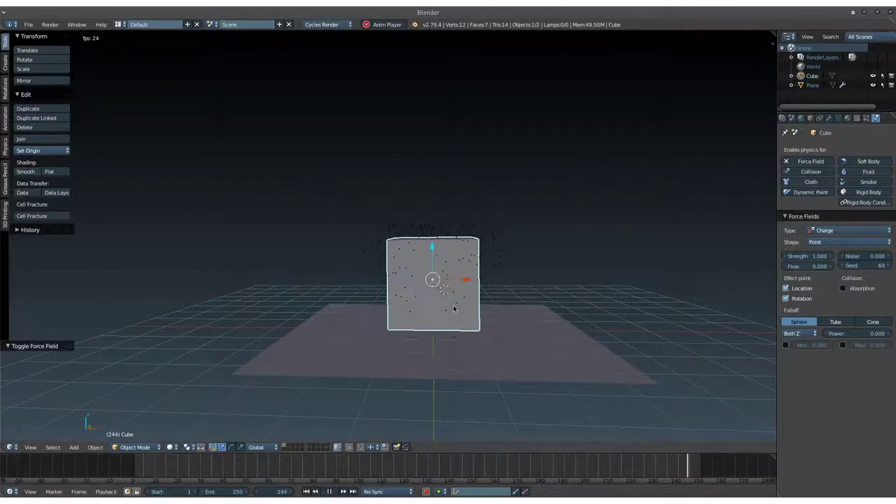
pyautogui.rightClick(462, 344)
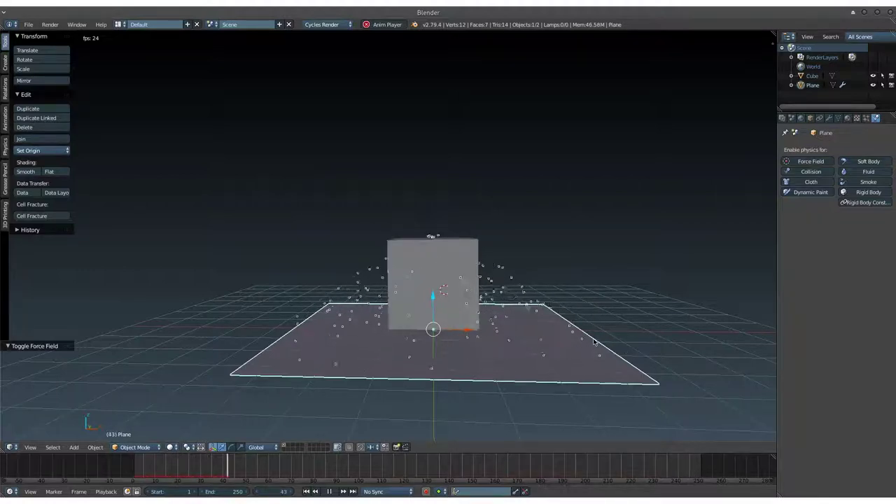